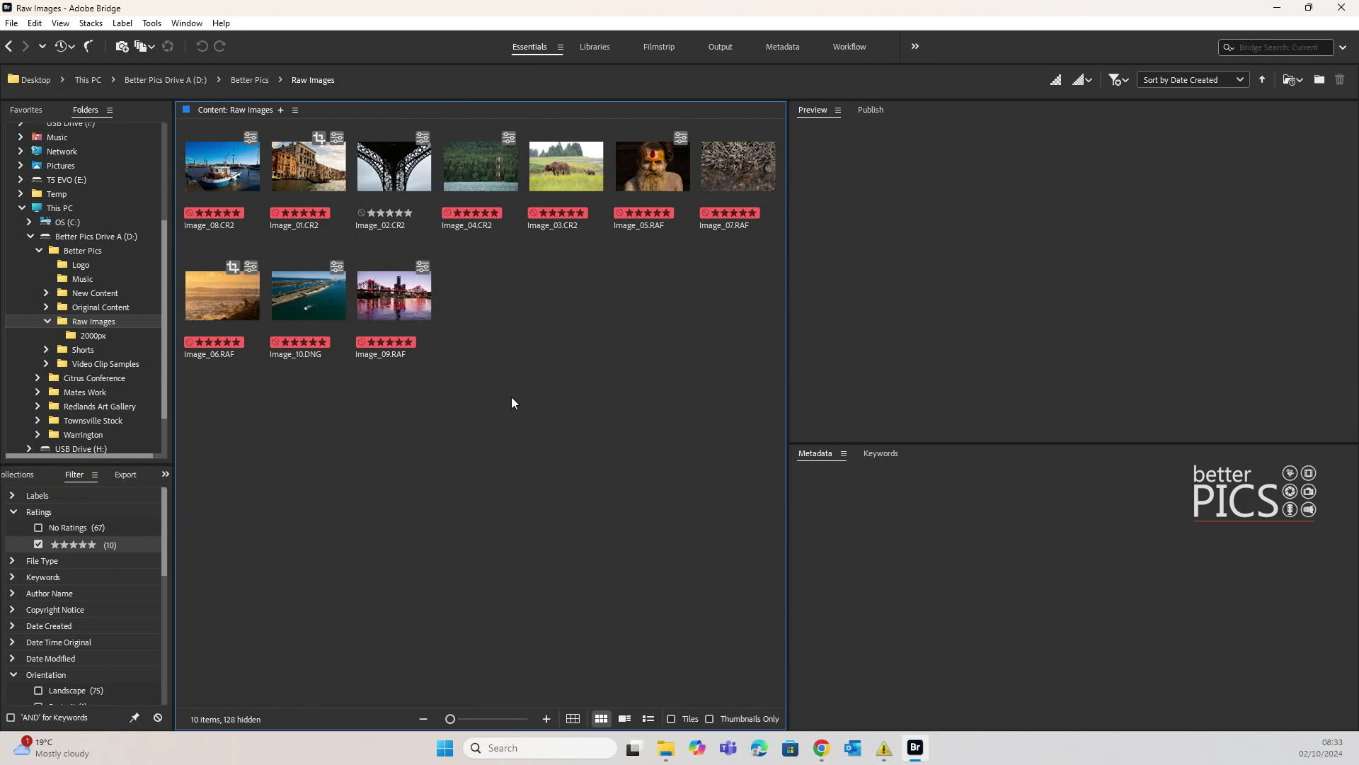
# Show the export presets and drag all ten 5-star raw thumbnails onto the Custom Export preset
pyautogui.click(123, 476)
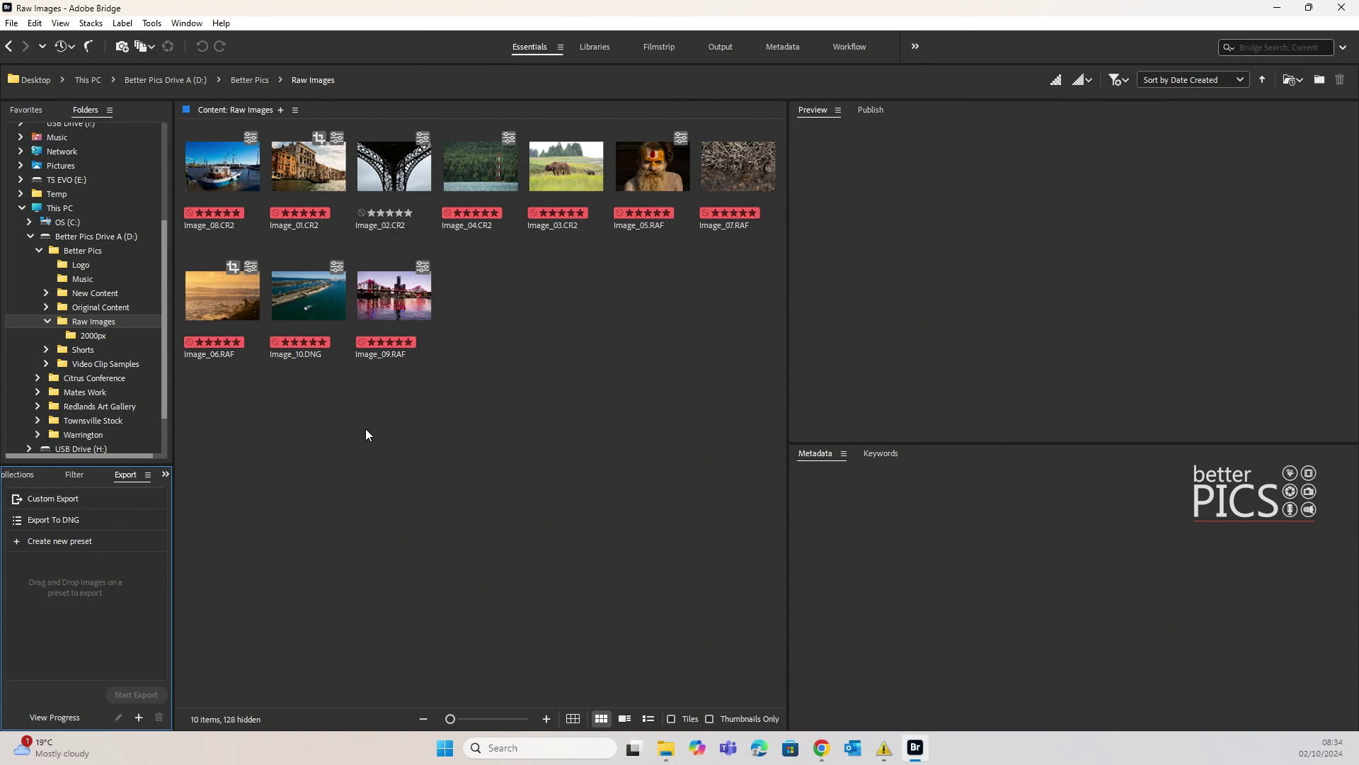
pyautogui.moveTo(228, 405); pyautogui.dragTo(736, 165)
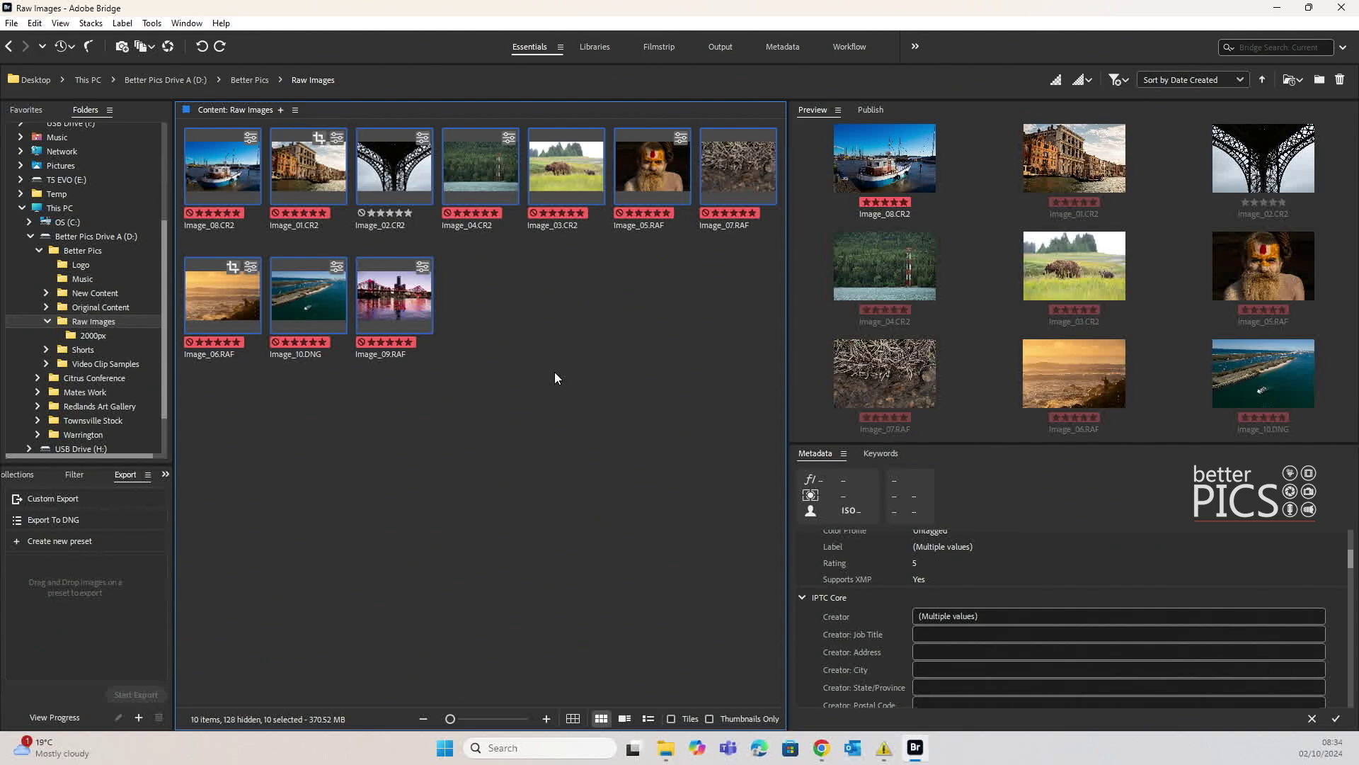
pyautogui.moveTo(403, 293); pyautogui.dragTo(137, 501)
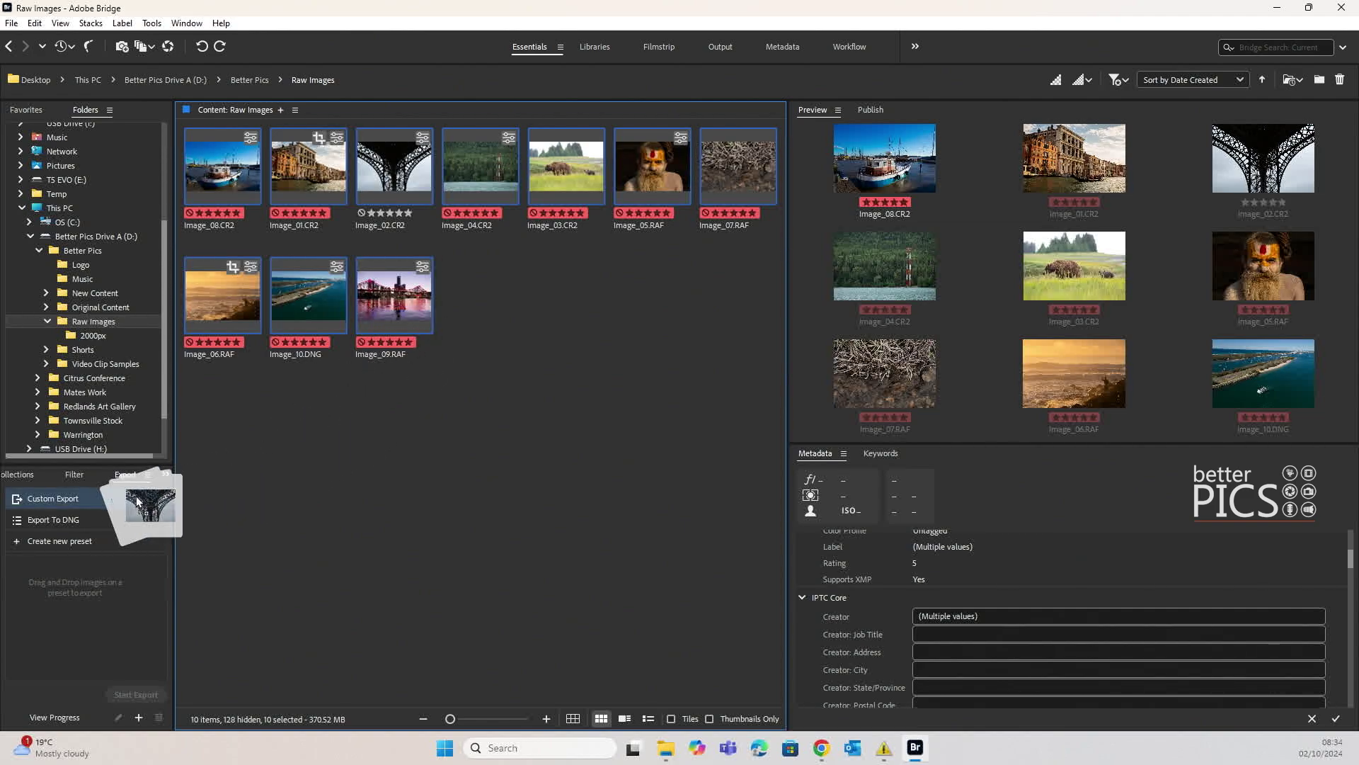
# Set the custom export to save to the Specific Folder D:\Better Pics\Raw Images\2000px
pyautogui.moveTo(138, 502); pyautogui.dragTo(135, 495)
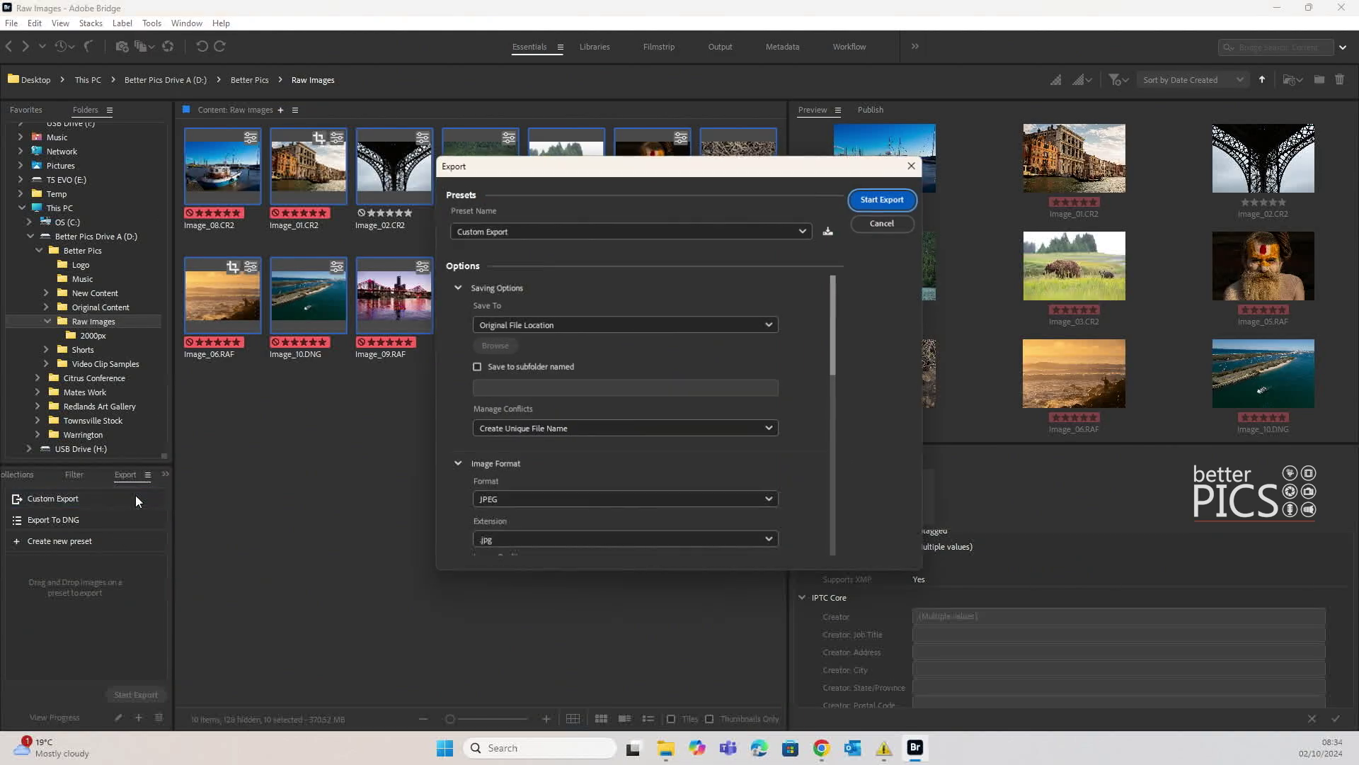
pyautogui.moveTo(606, 164); pyautogui.dragTo(538, 92)
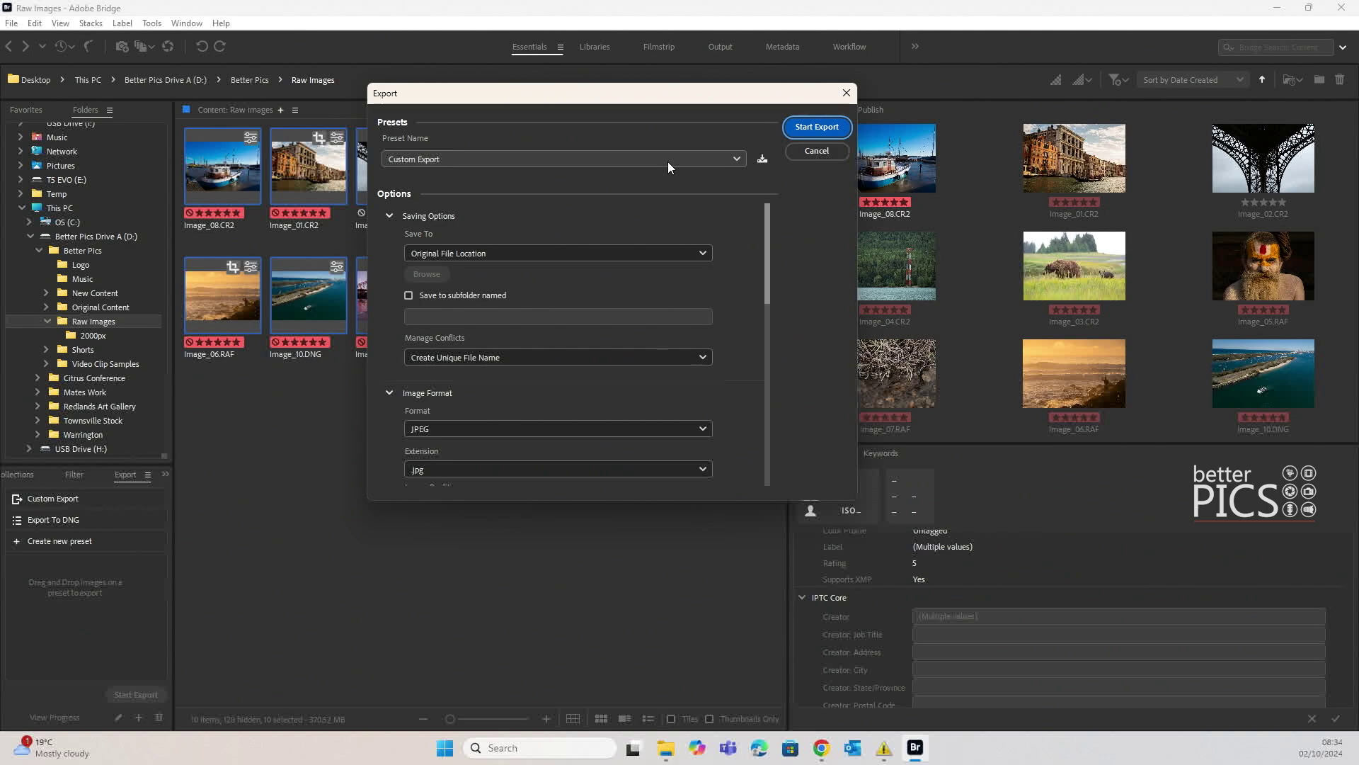
pyautogui.click(706, 252)
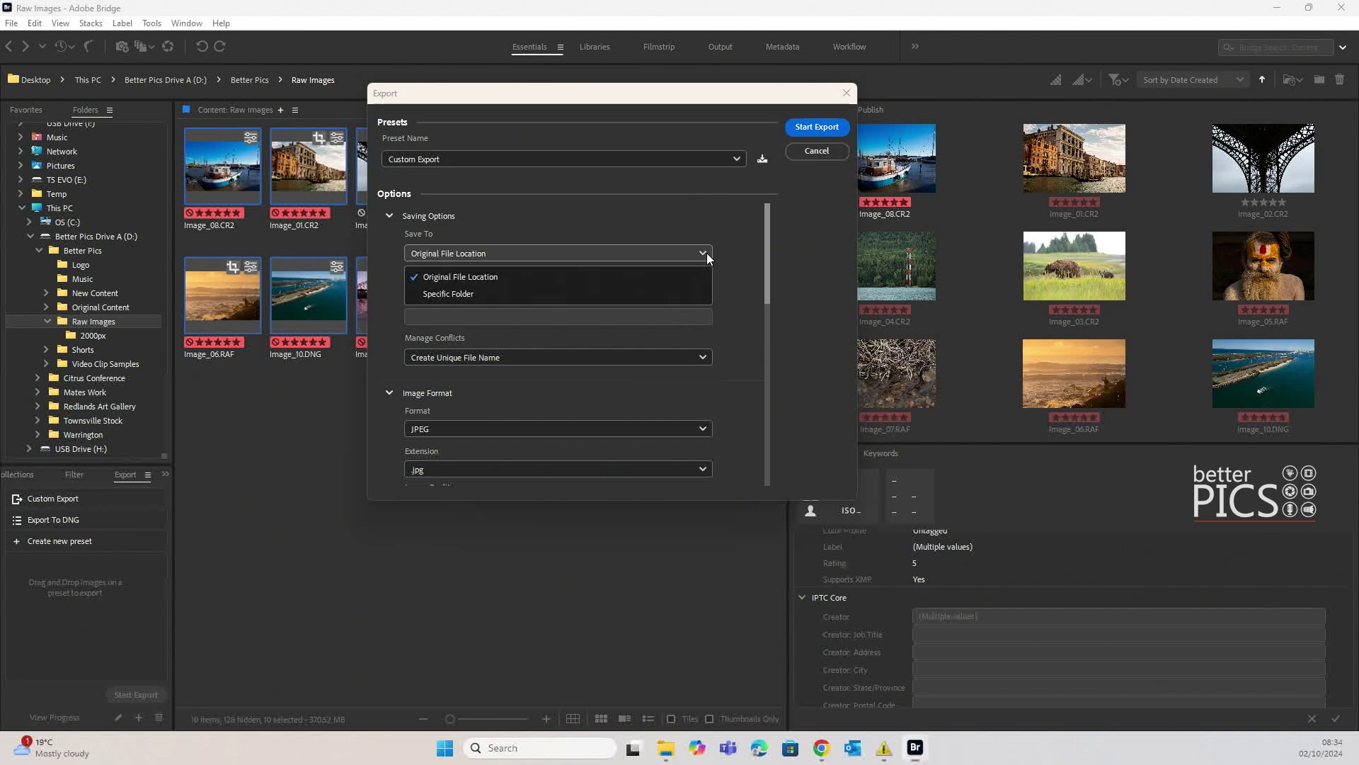
pyautogui.click(458, 296)
pyautogui.click(427, 275)
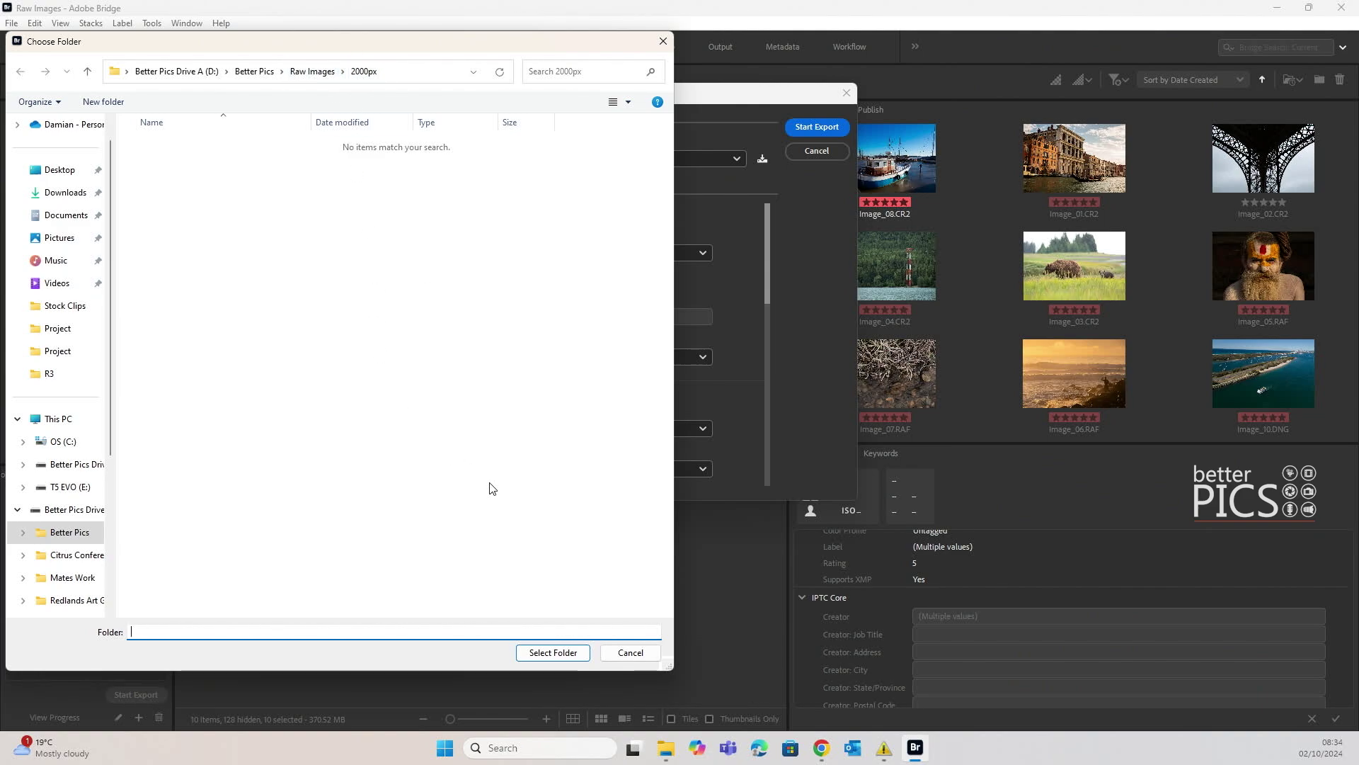
pyautogui.click(547, 658)
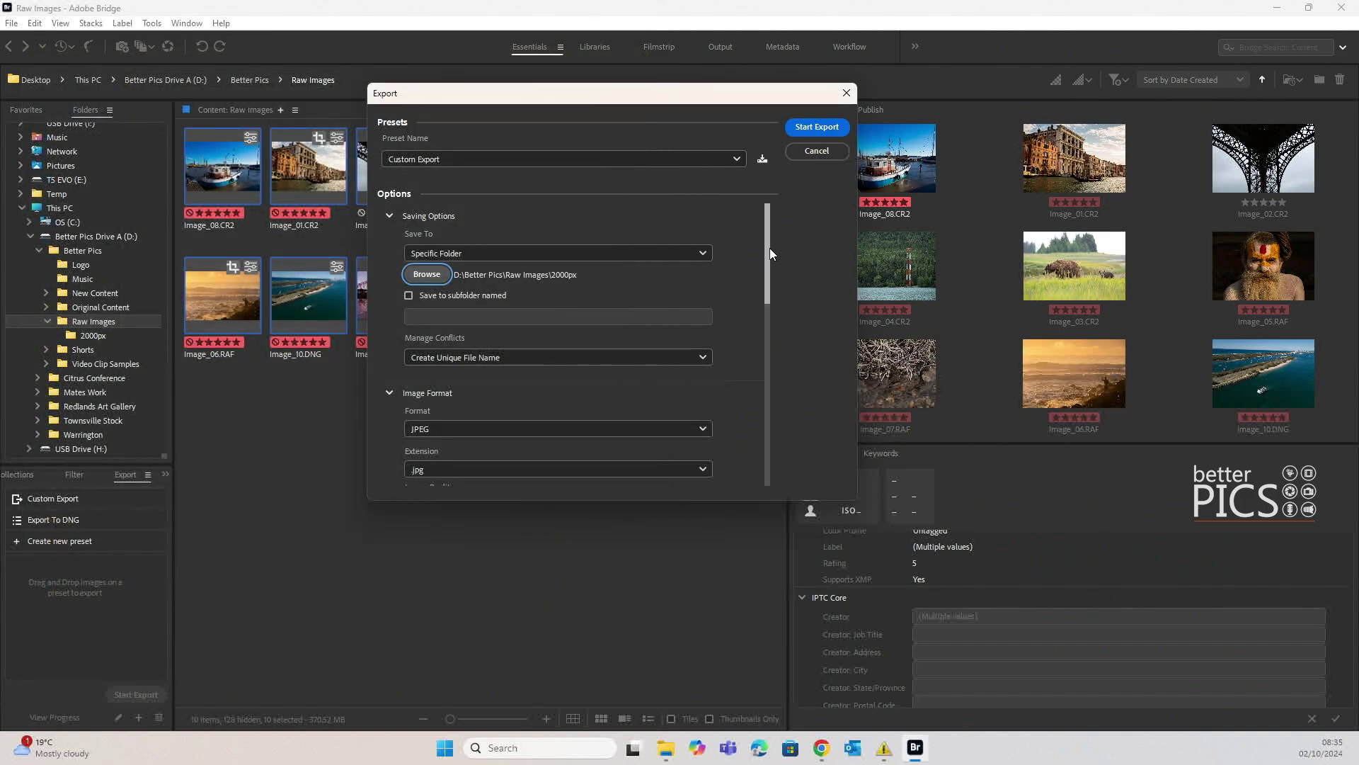
# Export the ten images as JPEG quality 9, resized to 2000 pixels on the long edge
pyautogui.moveTo(767, 250); pyautogui.dragTo(770, 316)
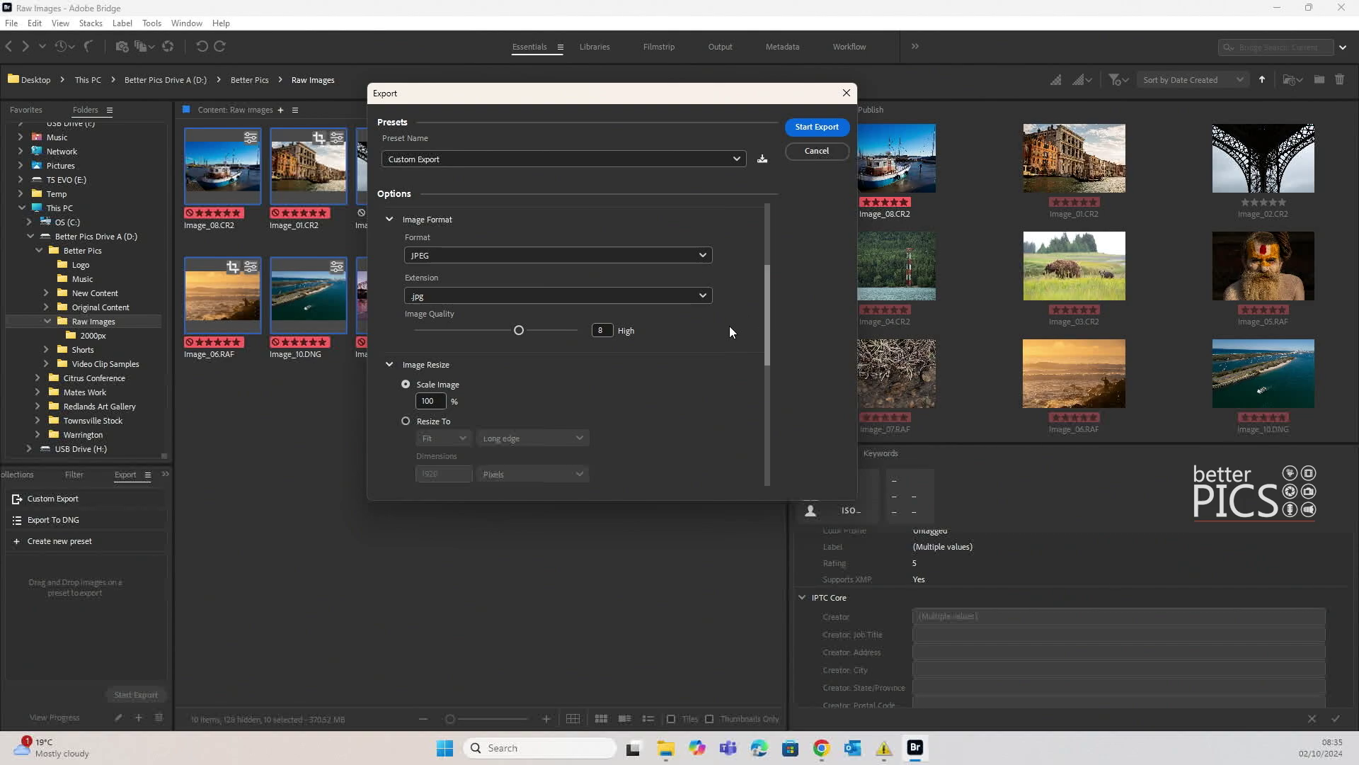
pyautogui.moveTo(525, 332); pyautogui.dragTo(538, 336)
pyautogui.moveTo(764, 288); pyautogui.dragTo(740, 333)
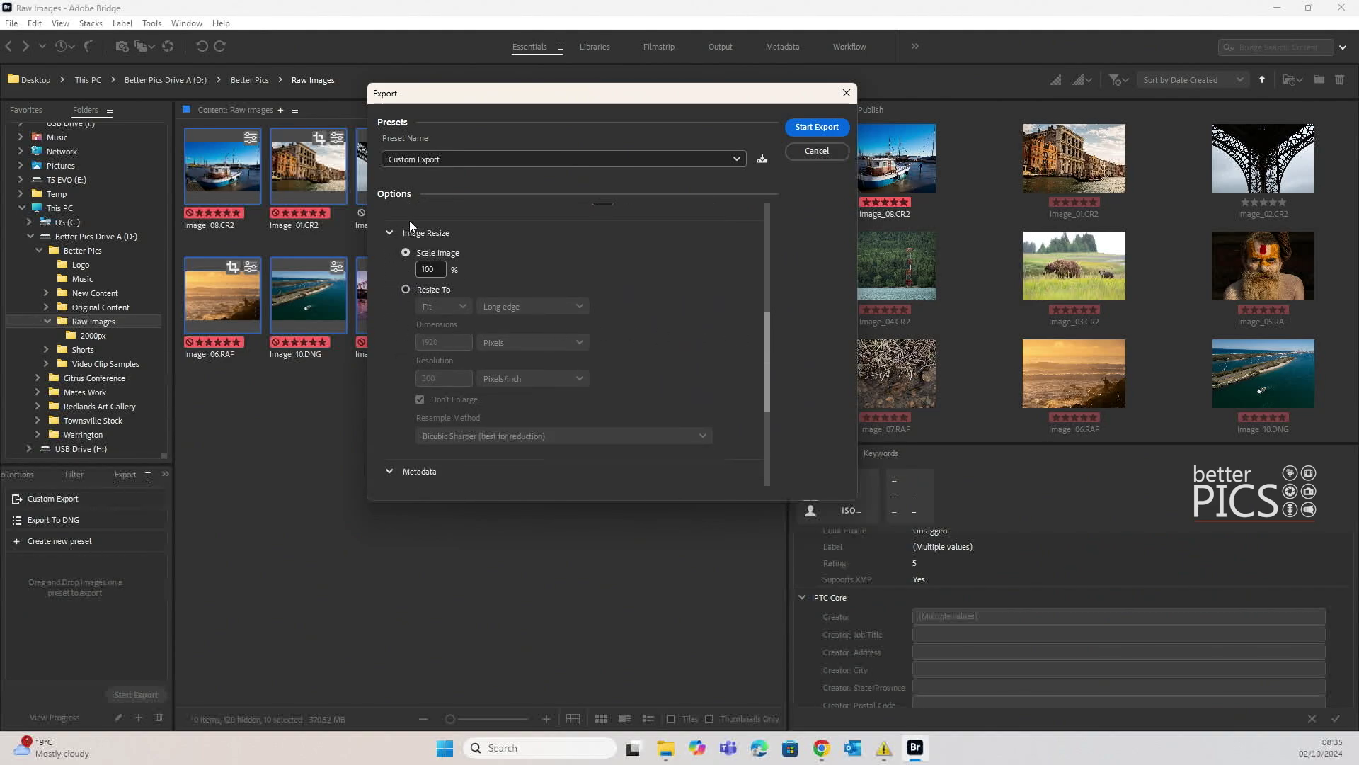
pyautogui.click(406, 289)
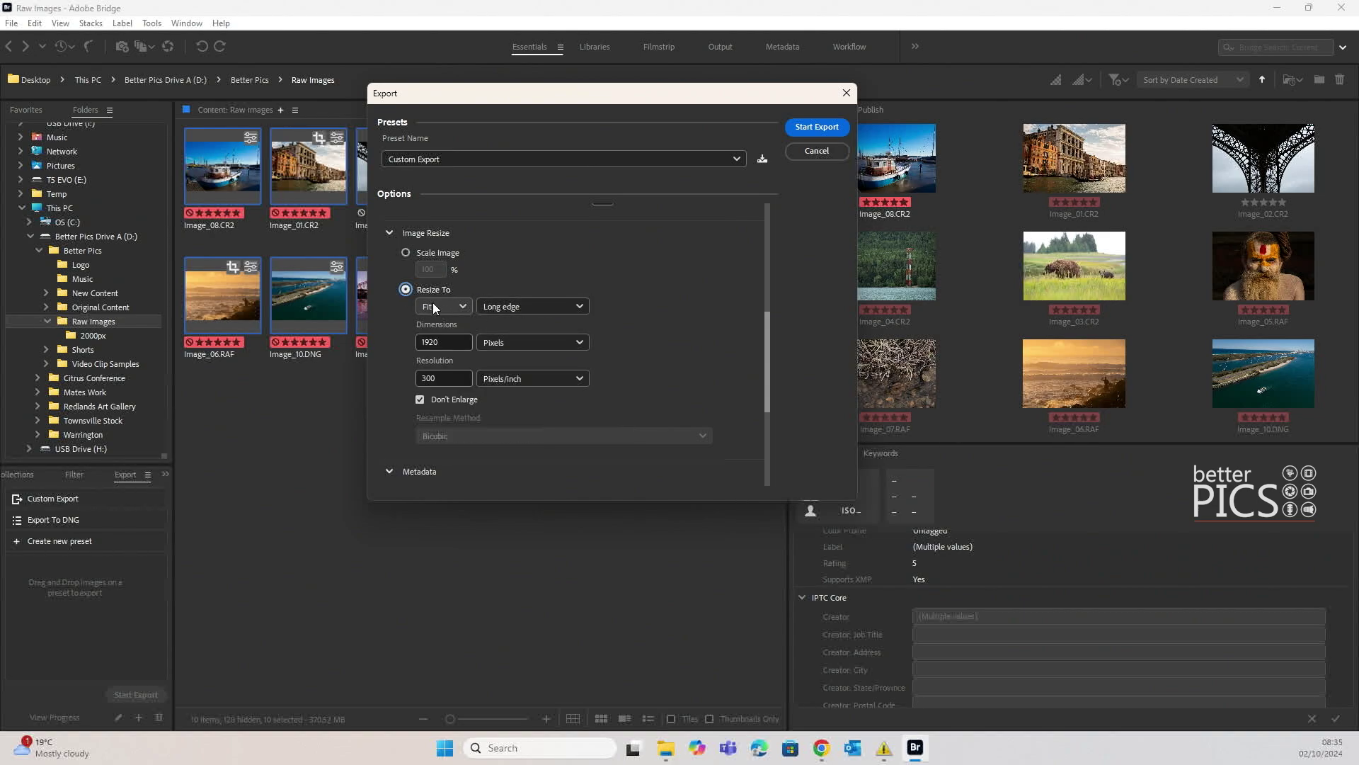
pyautogui.doubleClick(445, 342)
pyautogui.write('2000')
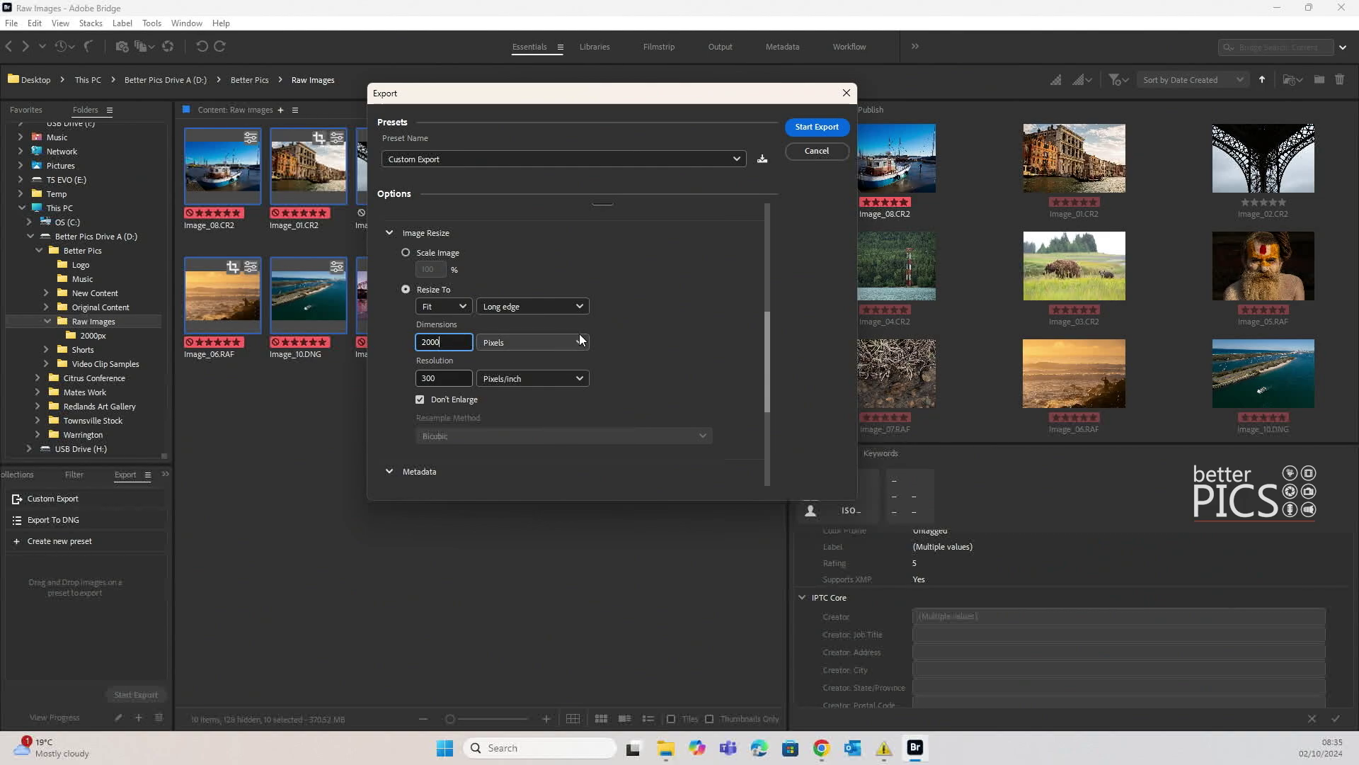
pyautogui.click(821, 126)
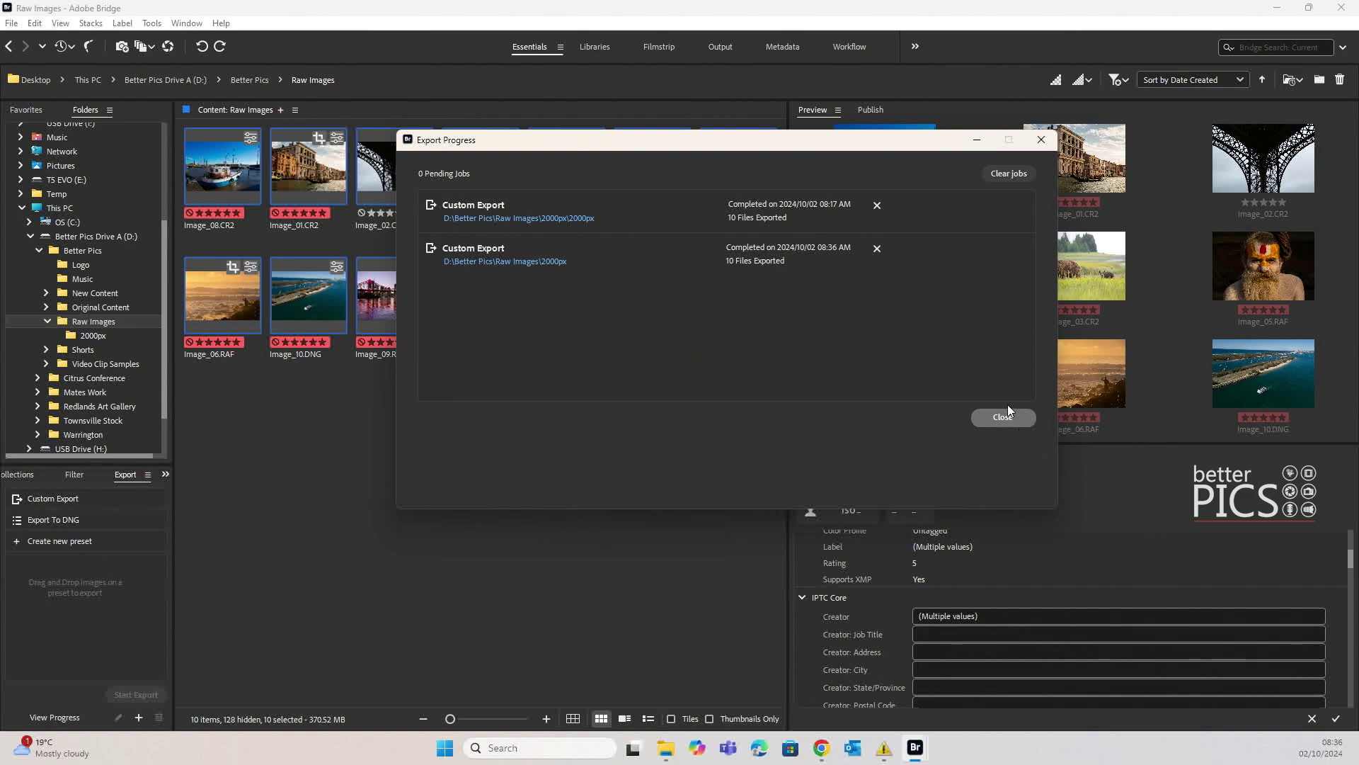
# Clear all completed jobs, close the Export Progress window, and deselect the raw thumbnails
pyautogui.click(1009, 173)
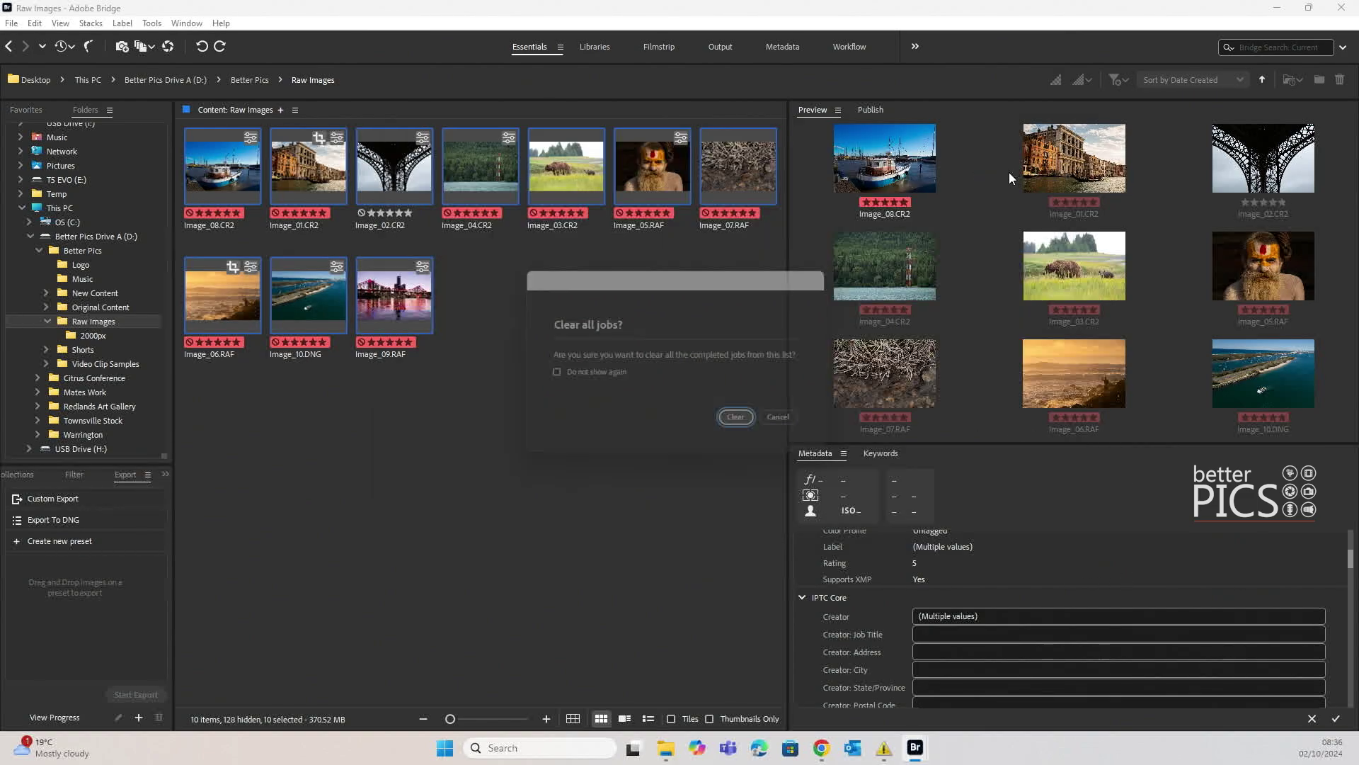
pyautogui.click(747, 424)
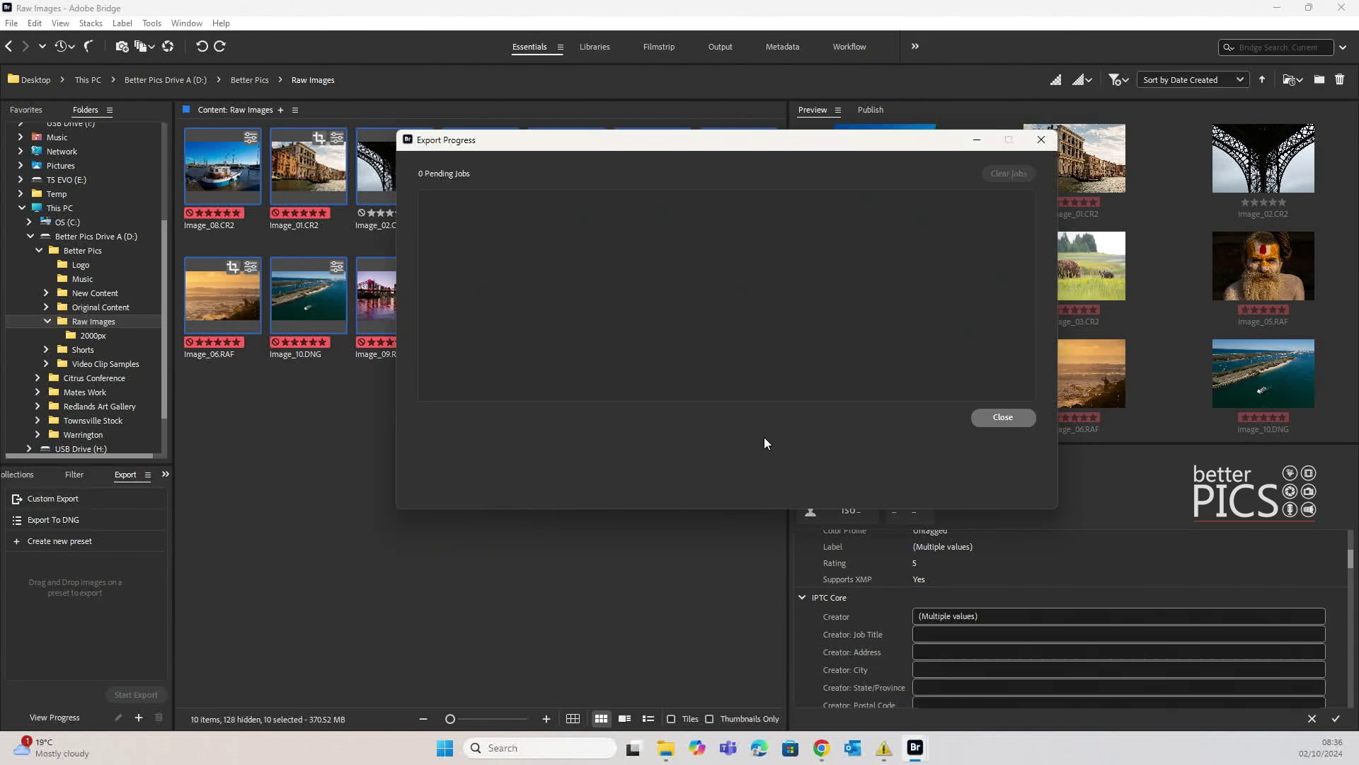
pyautogui.click(1027, 417)
pyautogui.click(640, 434)
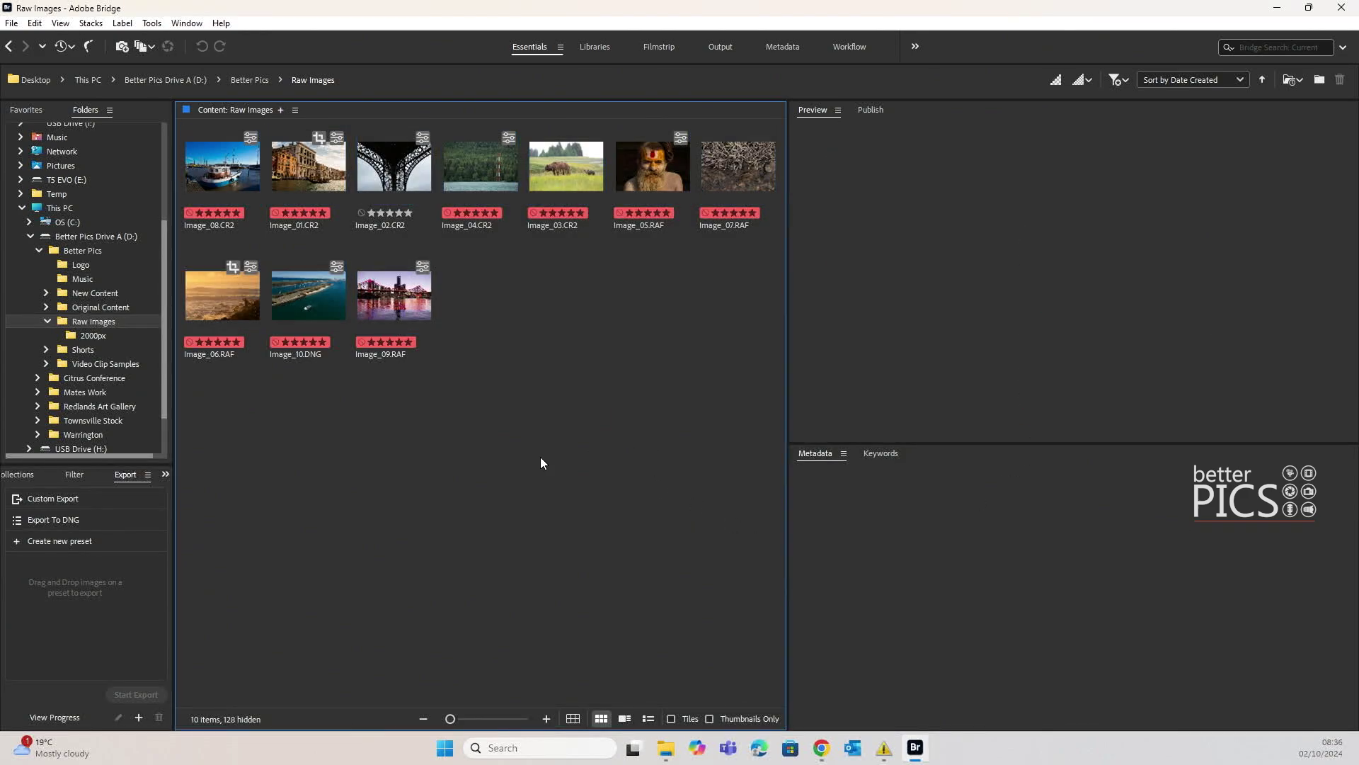
# In the 2000px folder, preview each exported JPEG from Image_01.jpg to Image_10.jpg, then deselect
pyautogui.click(92, 337)
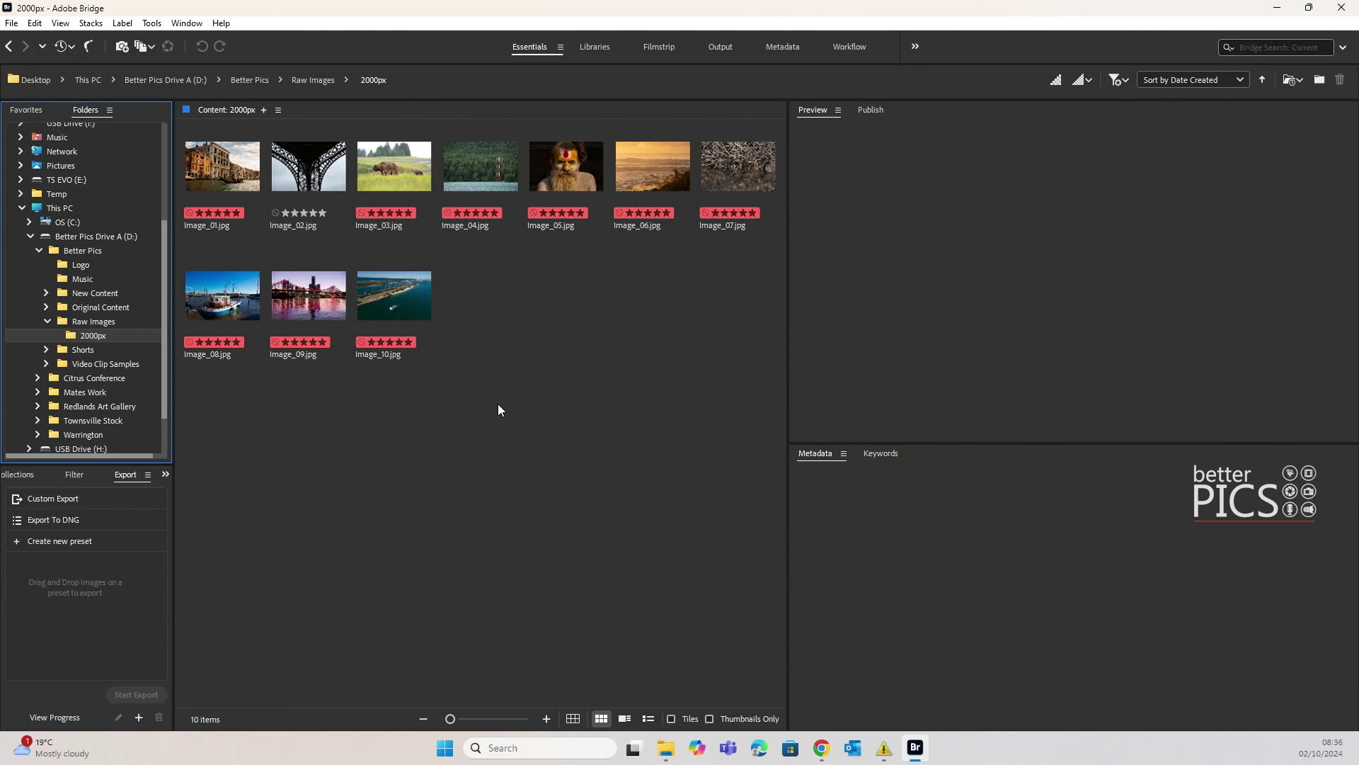
pyautogui.click(216, 174)
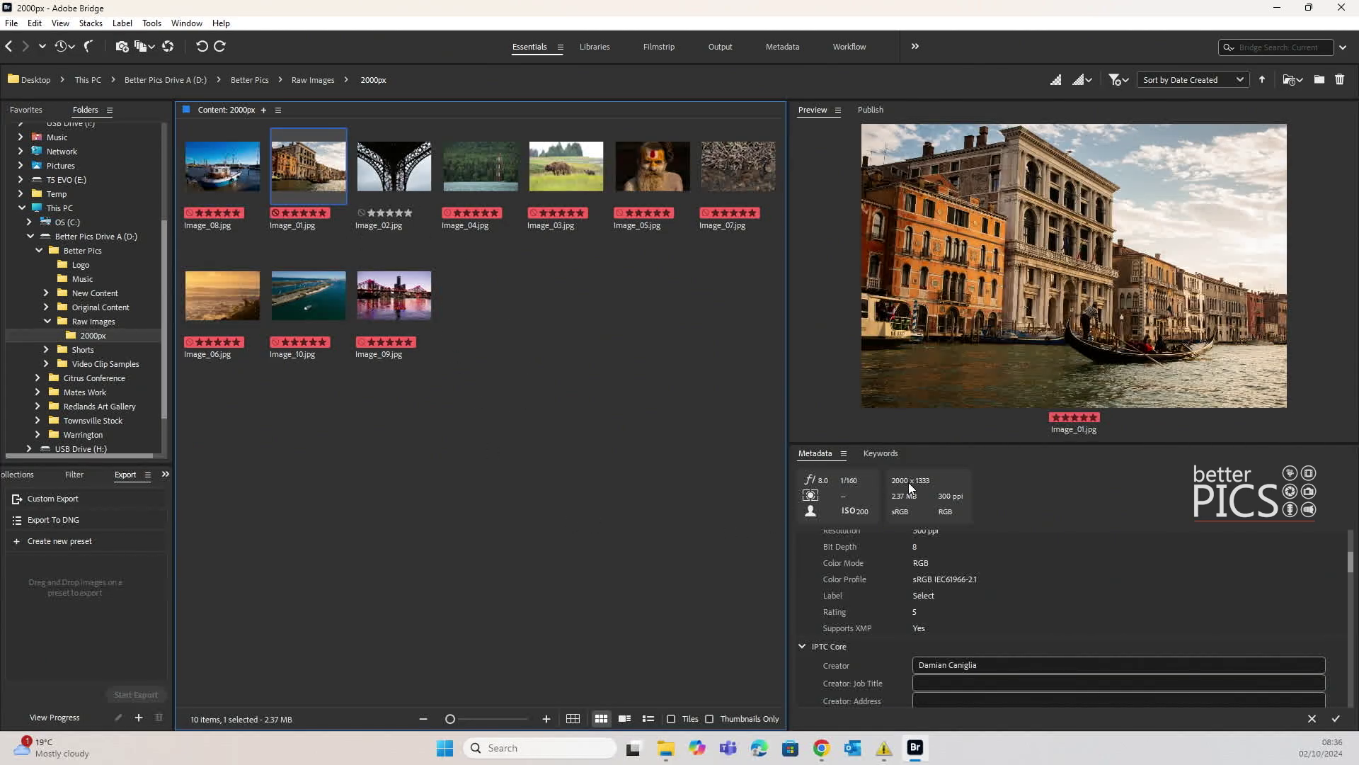
pyautogui.click(386, 182)
pyautogui.click(470, 173)
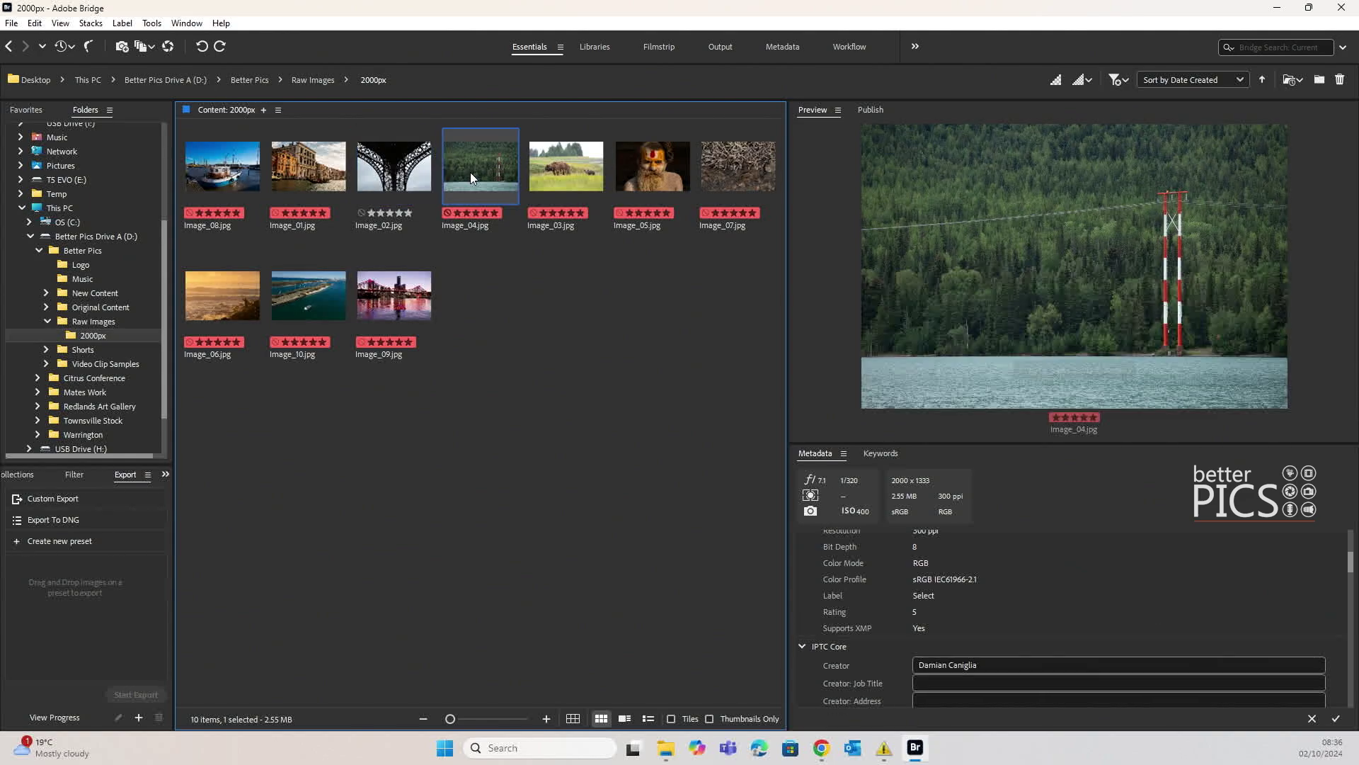
pyautogui.click(592, 191)
pyautogui.click(647, 186)
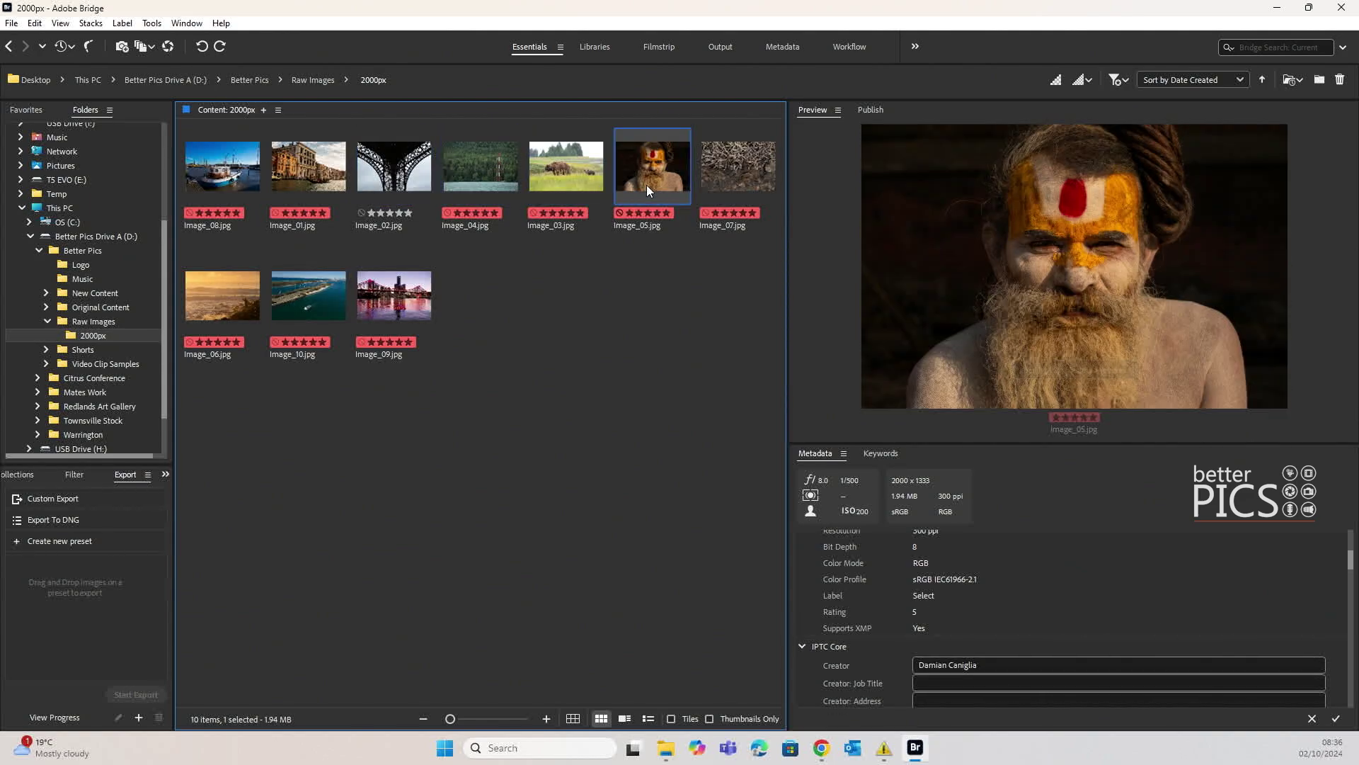
pyautogui.click(715, 170)
pyautogui.click(427, 291)
pyautogui.click(294, 303)
pyautogui.click(251, 302)
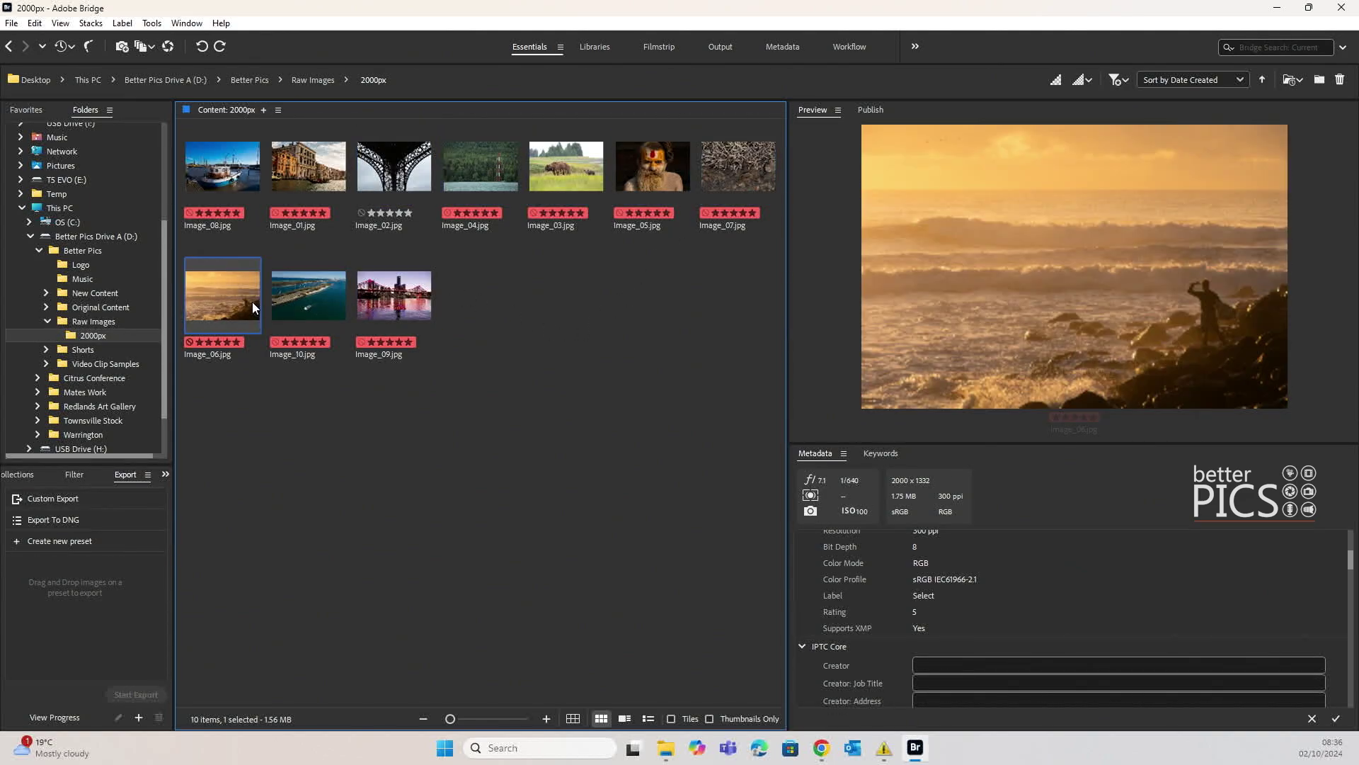
pyautogui.click(504, 316)
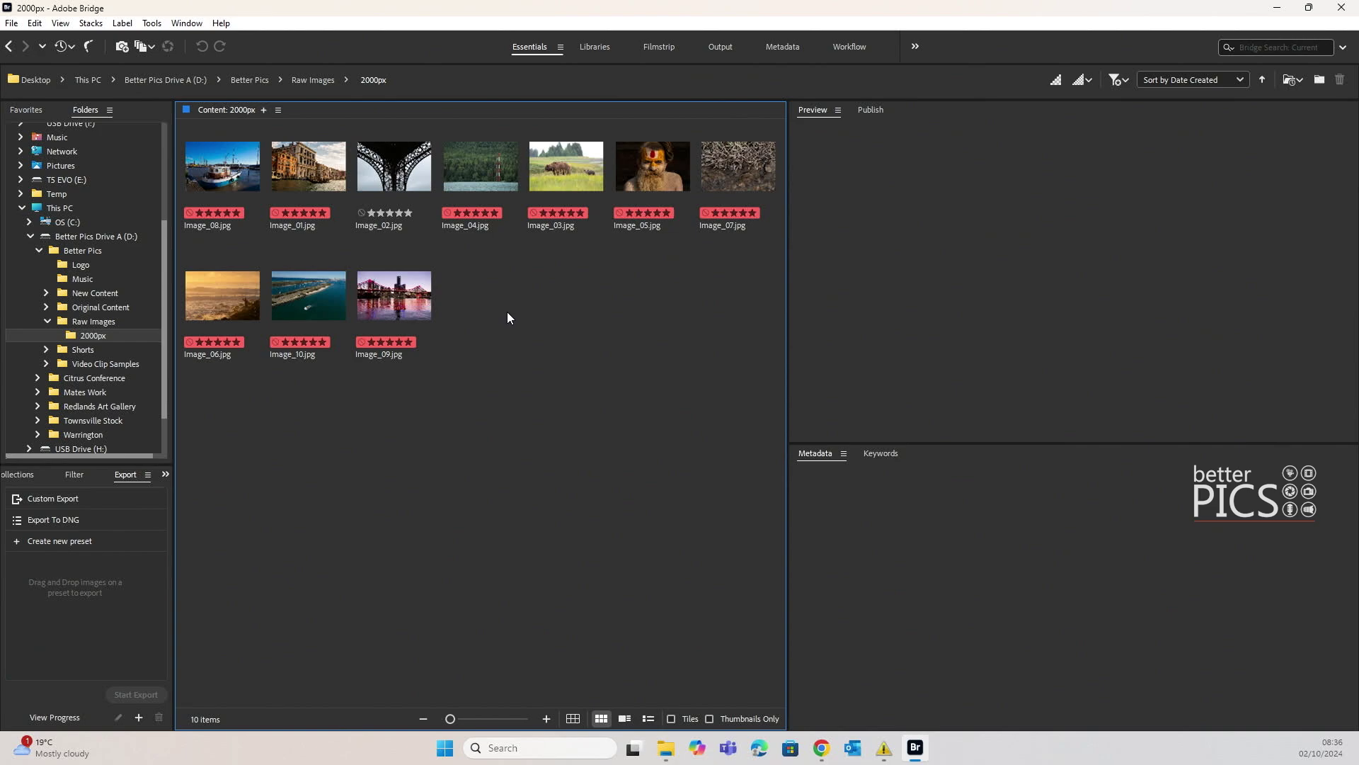